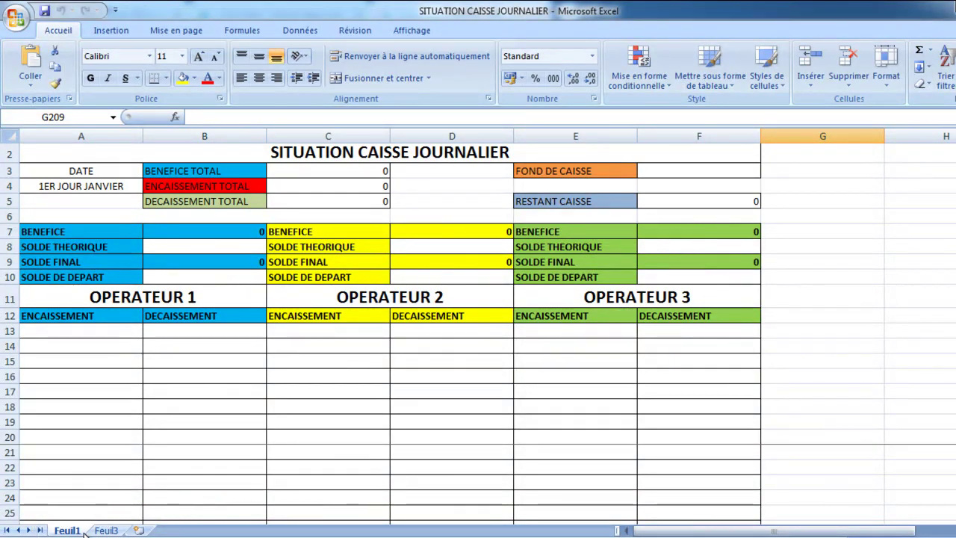
Delete the empty Feuil3 sheet from the workbook
{"action": "left_click", "coordinate": [105, 531]}
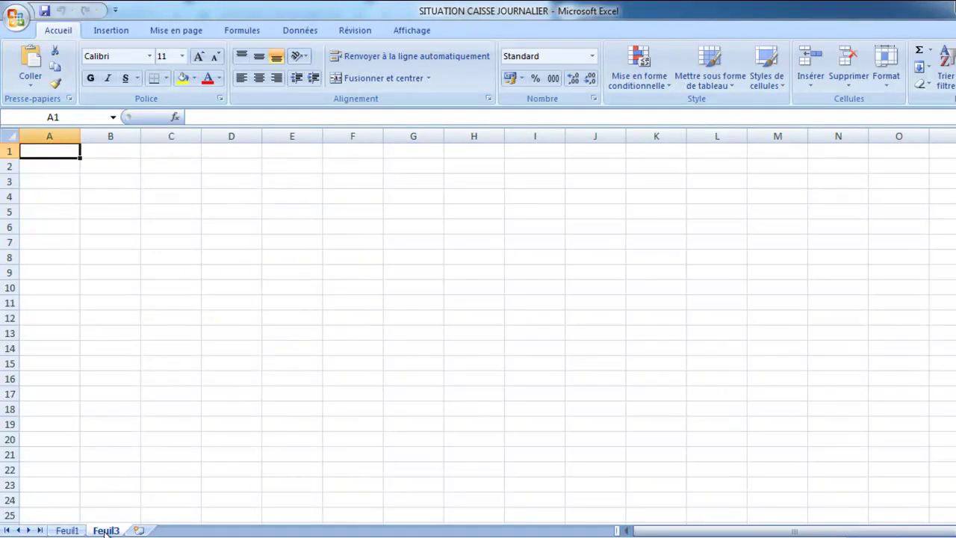
{"action": "right_click", "coordinate": [106, 530]}
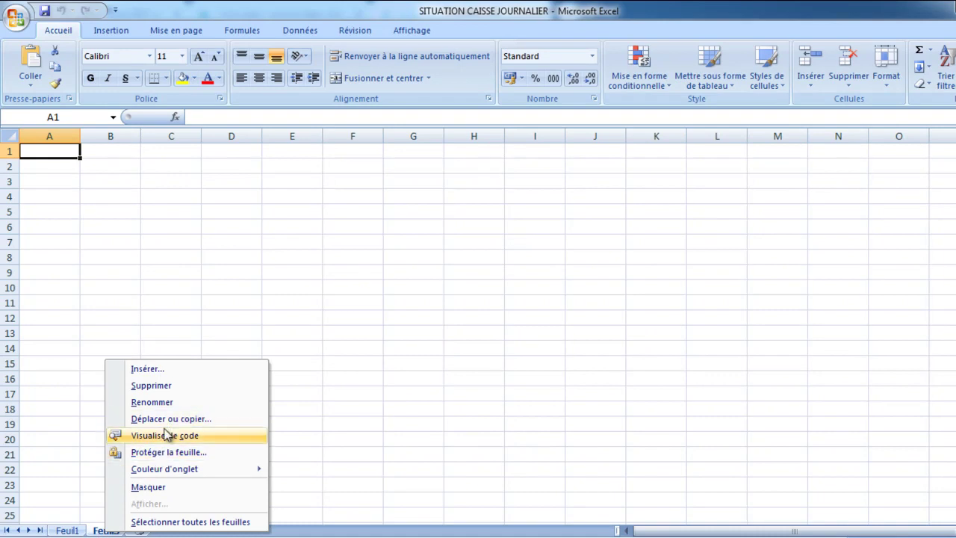
{"action": "left_click", "coordinate": [166, 385]}
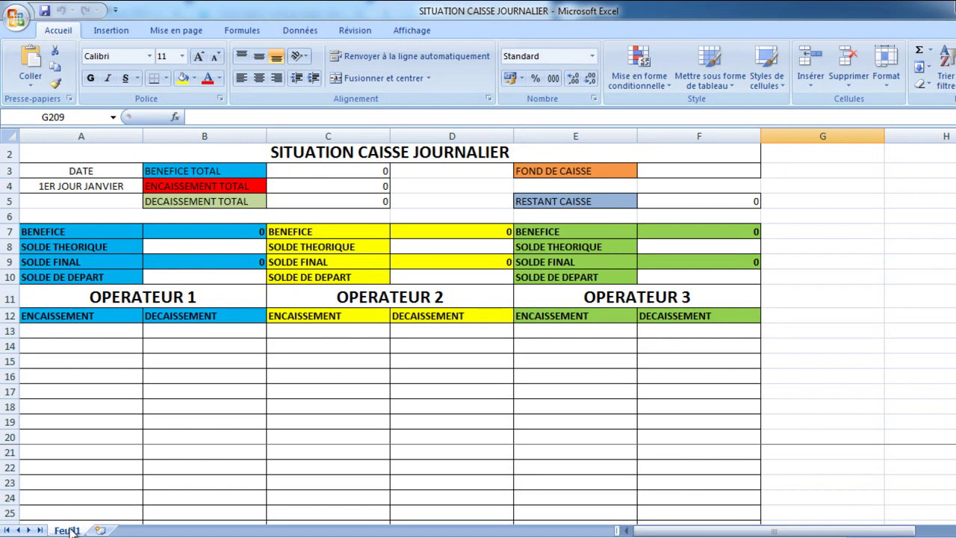
Copy the Feuil1 cash sheet to the end of the workbook as Feuil1 (2)
{"action": "right_click", "coordinate": [71, 530]}
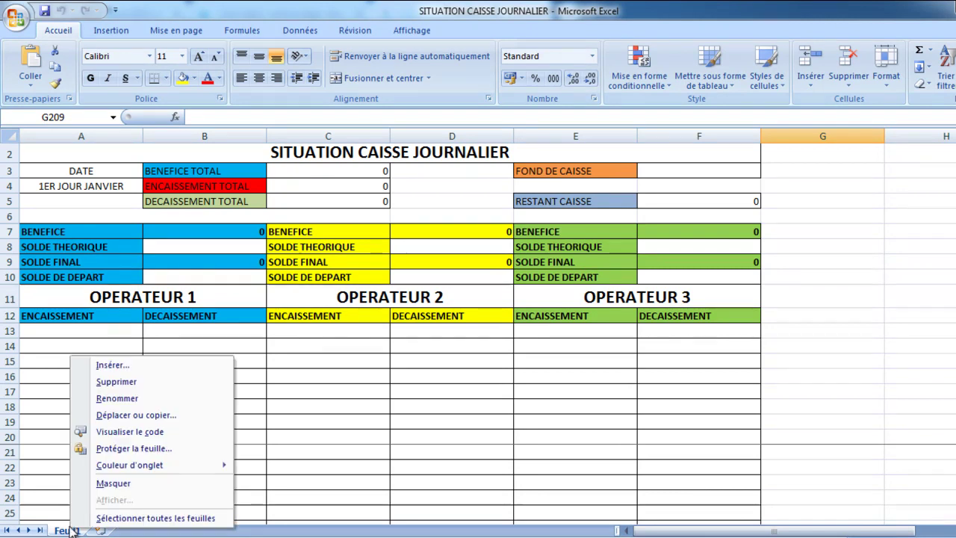
{"action": "left_click", "coordinate": [141, 417]}
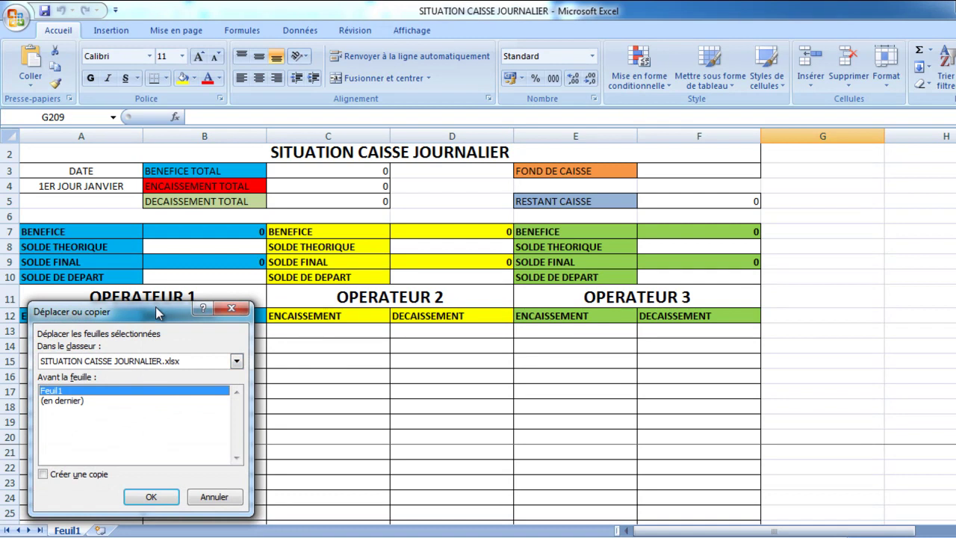
{"action": "left_click_drag", "start_coordinate": [157, 313], "coordinate": [334, 295]}
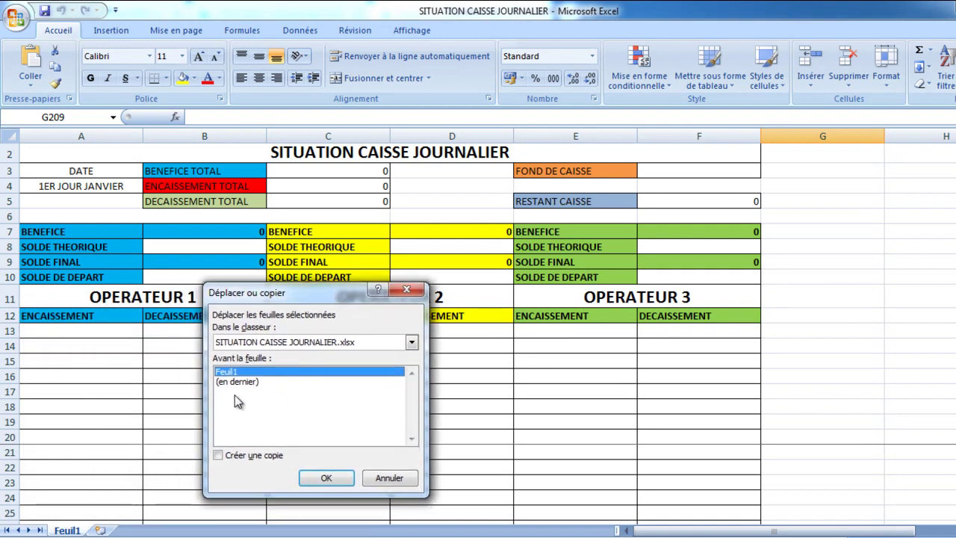
{"action": "left_click", "coordinate": [228, 383]}
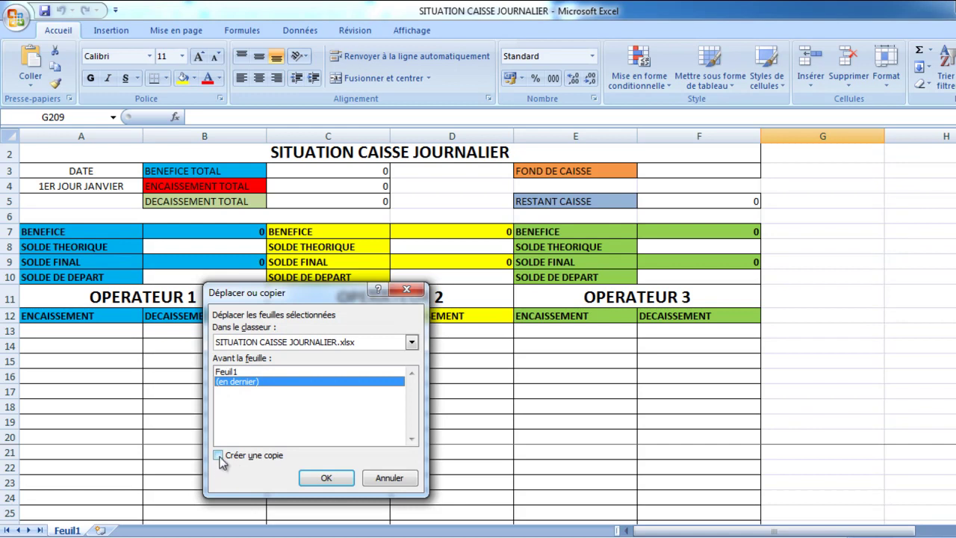
{"action": "left_click", "coordinate": [218, 456]}
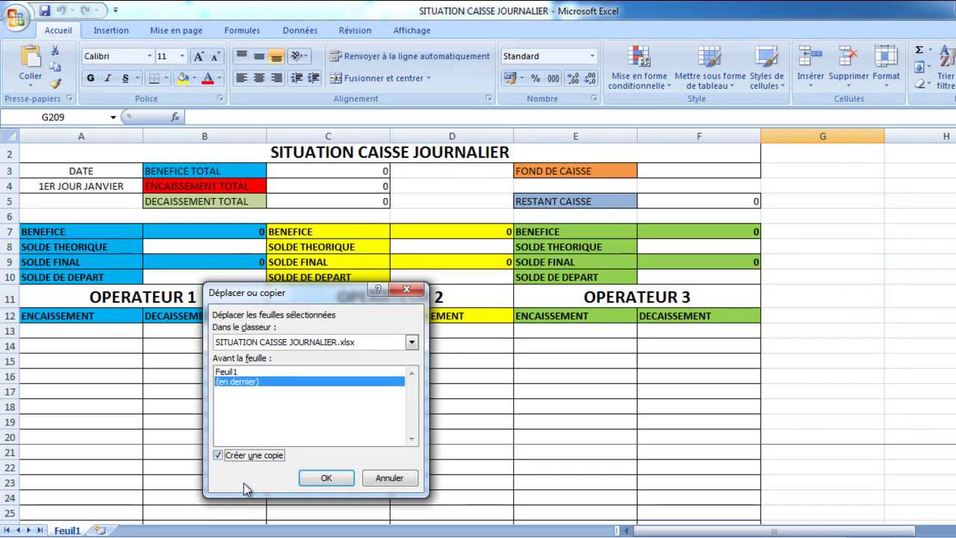
{"action": "left_click", "coordinate": [306, 479]}
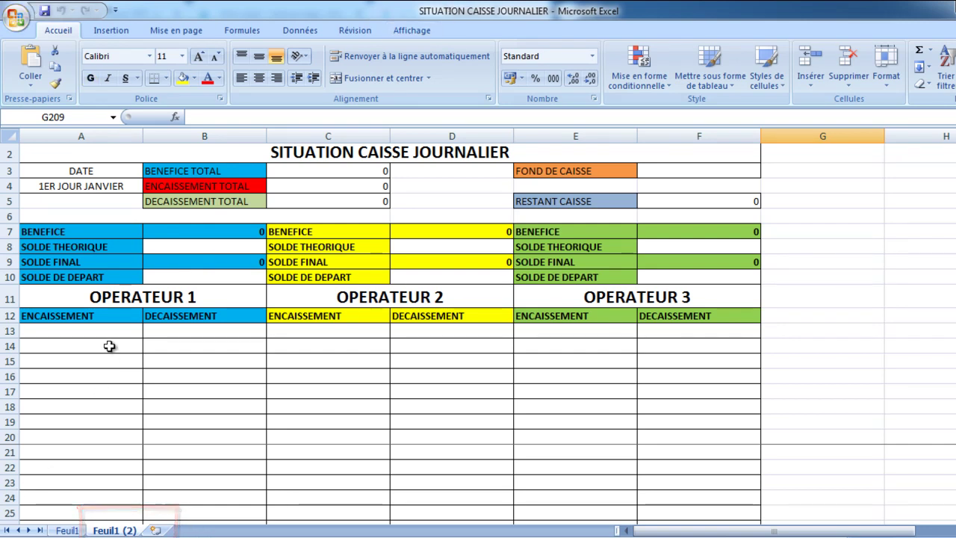
{"action": "left_click", "coordinate": [67, 530]}
{"action": "left_click", "coordinate": [107, 530]}
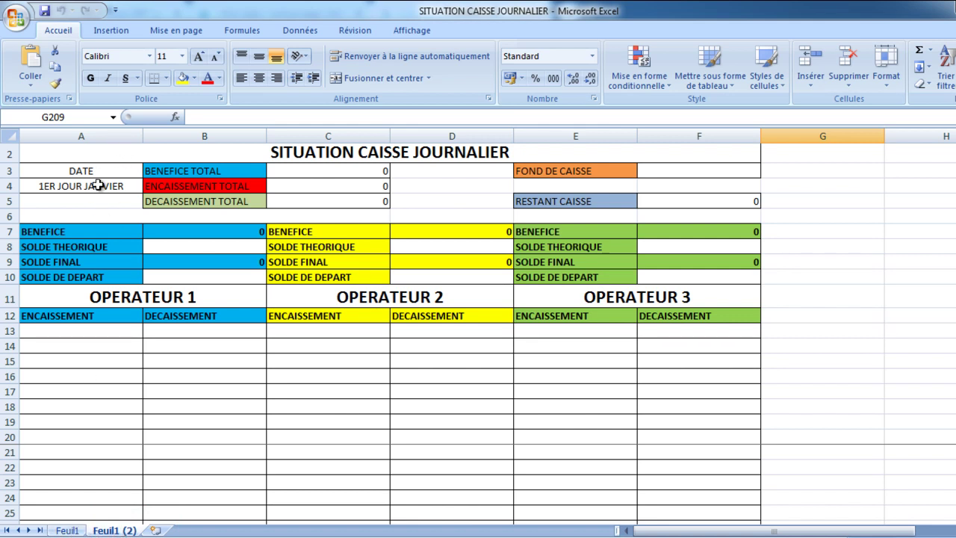
Rename the Feuil1 sheet to 1
{"action": "left_click", "coordinate": [71, 530]}
{"action": "right_click", "coordinate": [71, 530]}
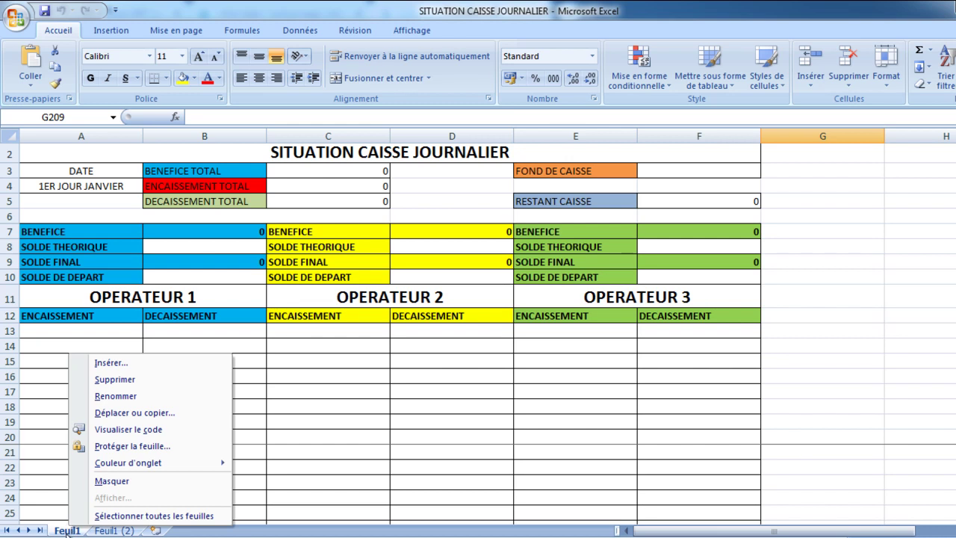
{"action": "left_click", "coordinate": [116, 397]}
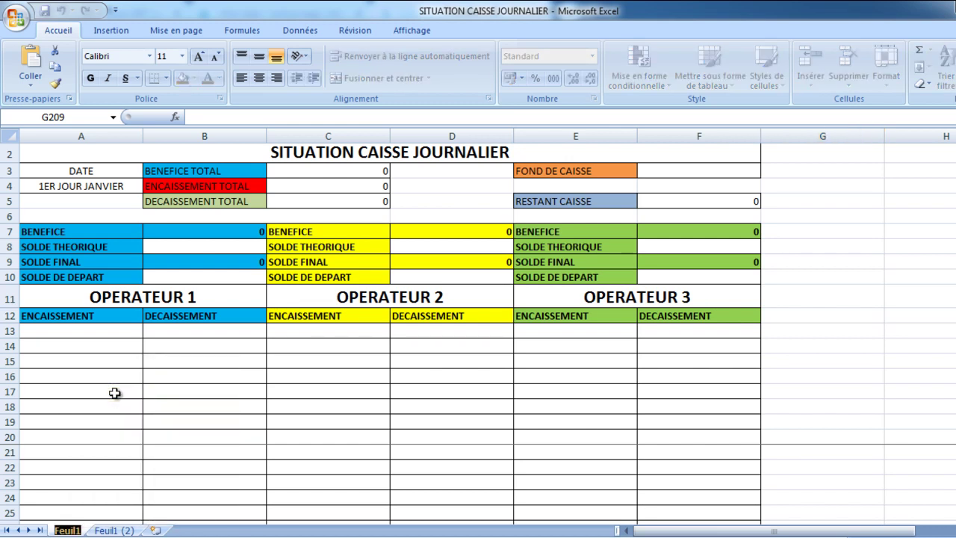
{"action": "key", "text": "BackSpace"}
{"action": "type", "text": "1"}
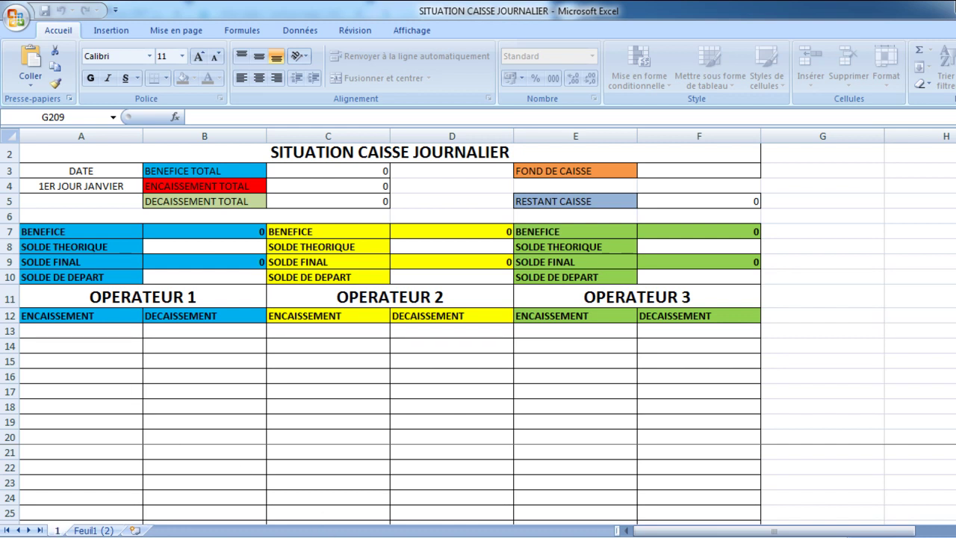
{"action": "key", "text": "Return"}
Rename the Feuil1 (2) sheet to 2
{"action": "left_click", "coordinate": [90, 531]}
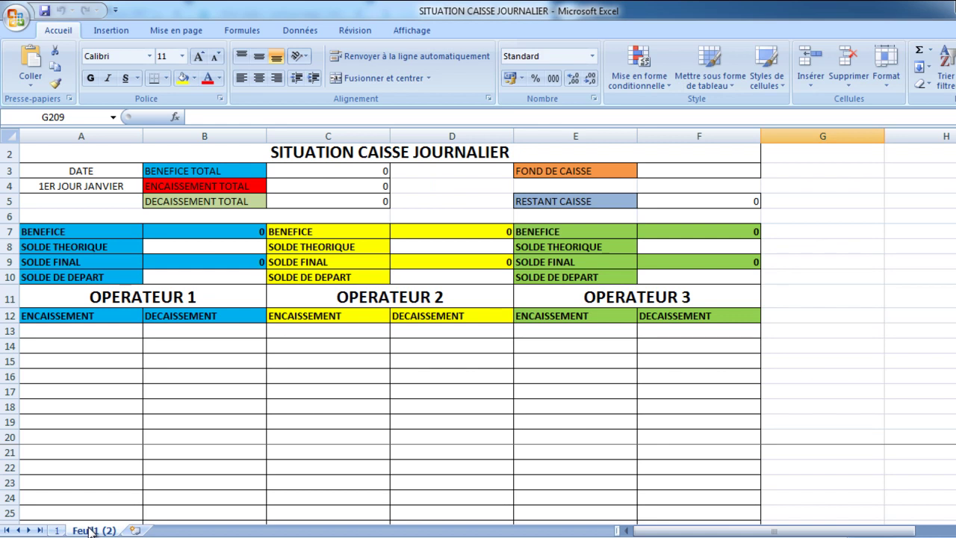
{"action": "right_click", "coordinate": [90, 530]}
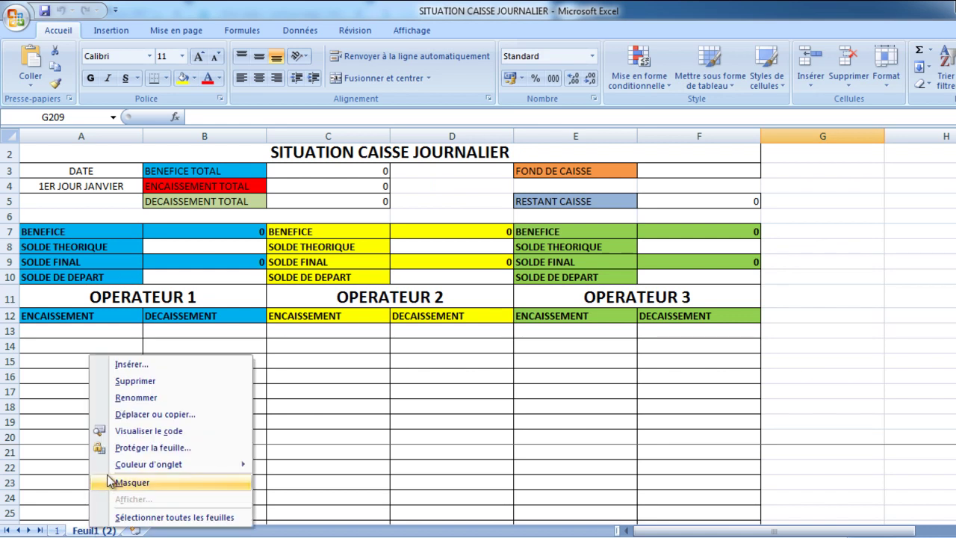
{"action": "left_click", "coordinate": [150, 398]}
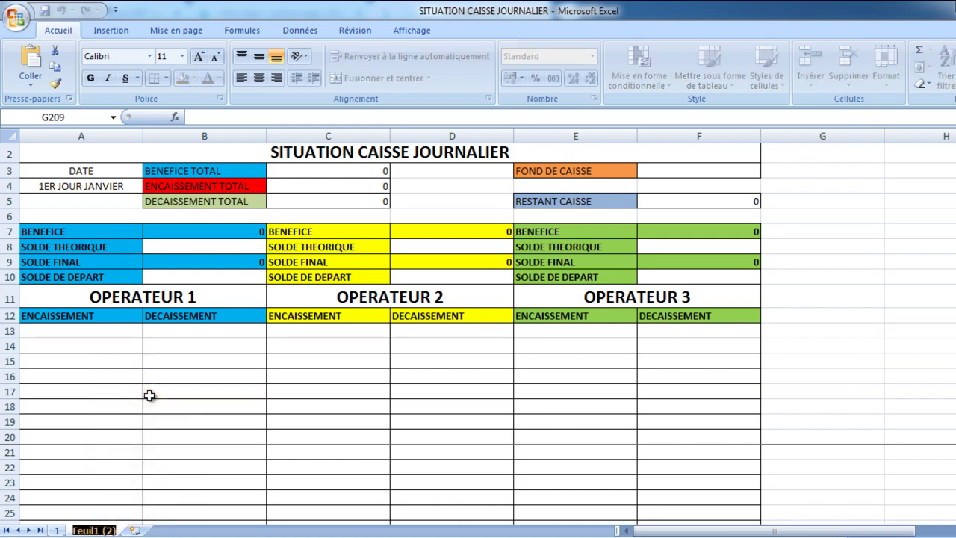
{"action": "type", "text": "2"}
{"action": "key", "text": "Return"}
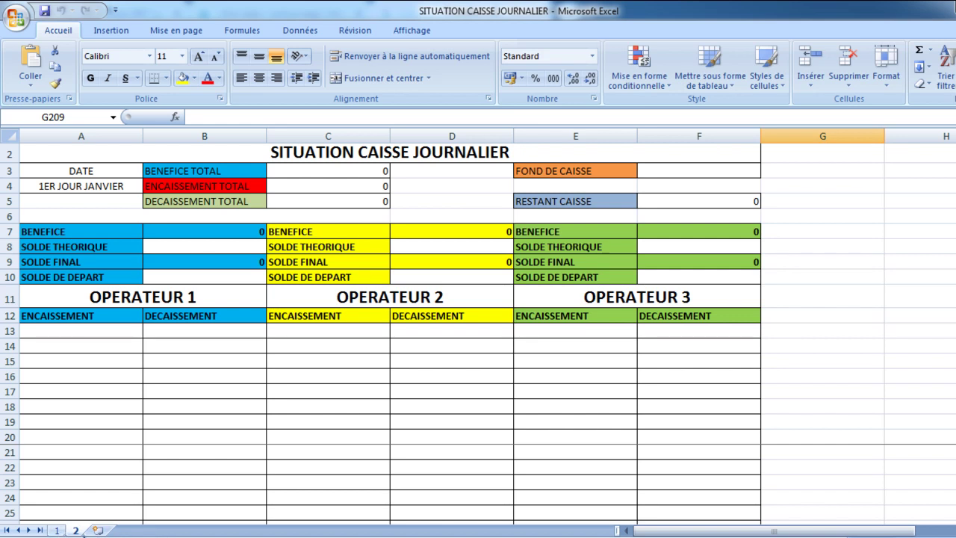
Copy sheet 1 to the end of the workbook (en dernier)
{"action": "left_click", "coordinate": [58, 530]}
{"action": "right_click", "coordinate": [58, 531]}
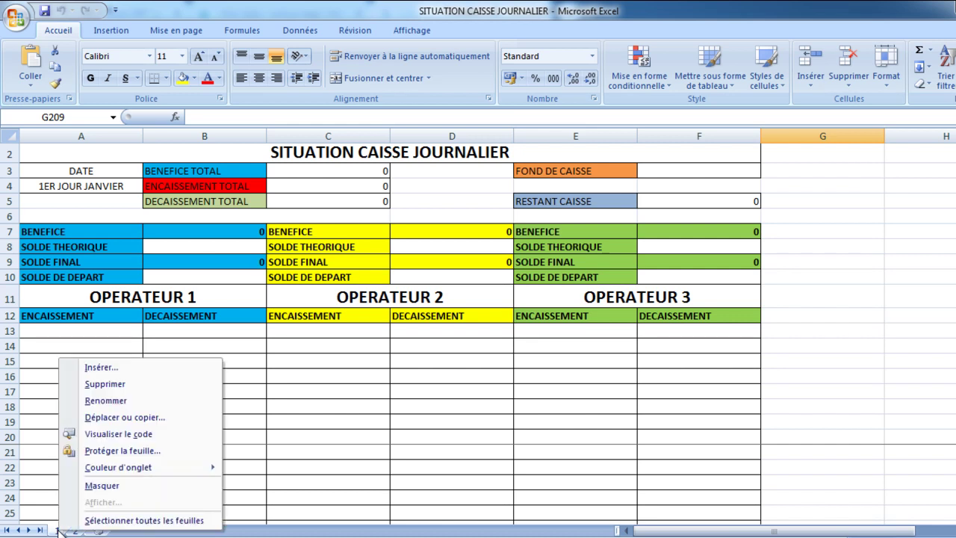
{"action": "left_click", "coordinate": [145, 419]}
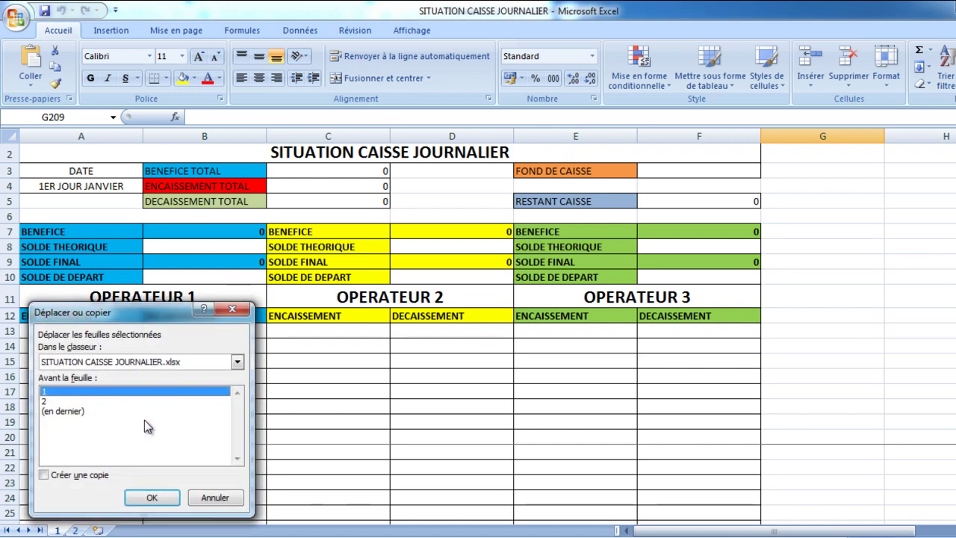
{"action": "left_click", "coordinate": [72, 412]}
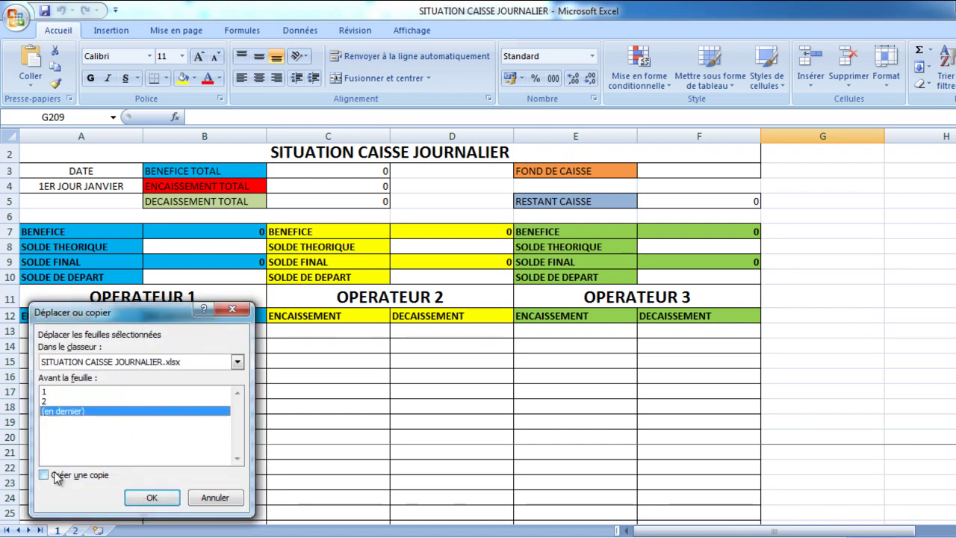
{"action": "left_click", "coordinate": [44, 475]}
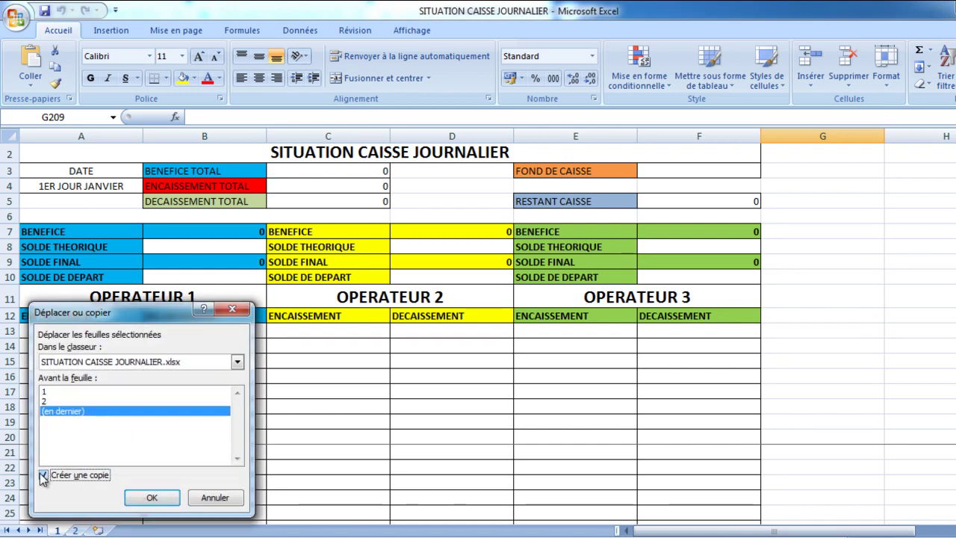
{"action": "left_click", "coordinate": [159, 499]}
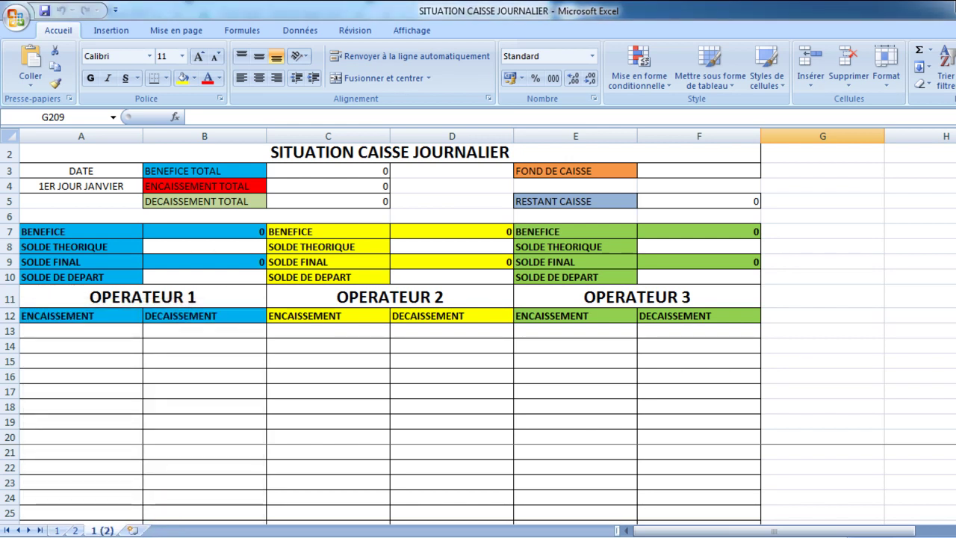
Rename the new 1 (2) sheet to 3
{"action": "double_click", "coordinate": [103, 531]}
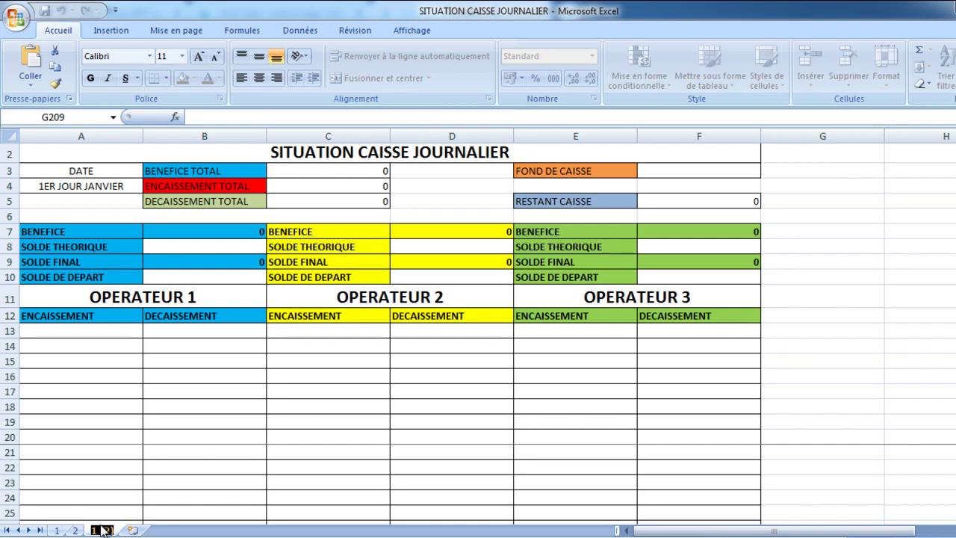
{"action": "type", "text": "3"}
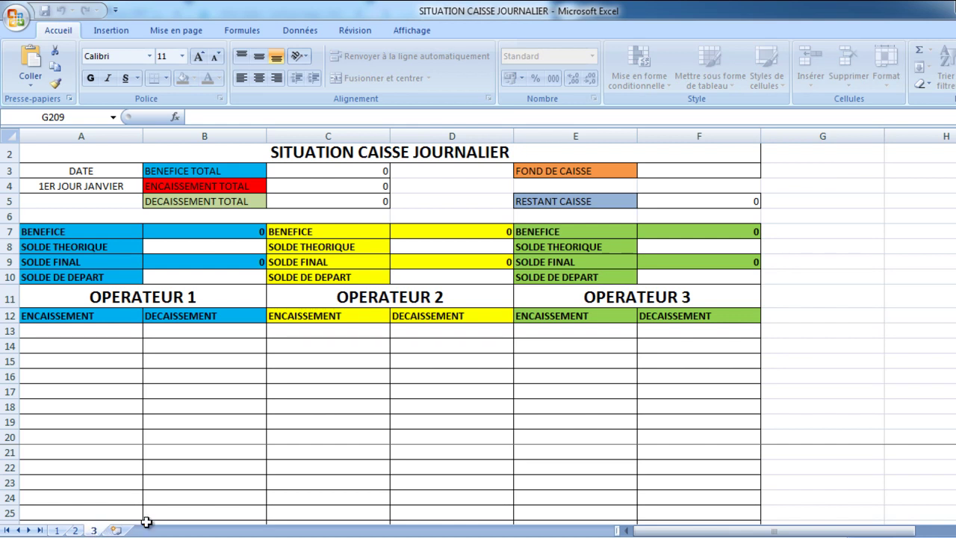
{"action": "key", "text": "Return"}
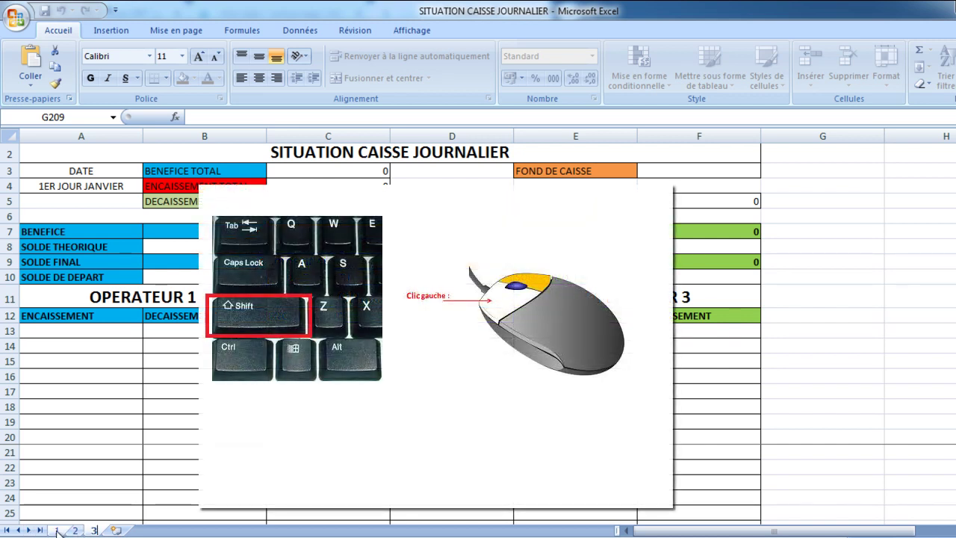
Select sheet tabs 1 through 3 as a Groupe de travail
{"action": "left_click", "coordinate": [58, 531]}
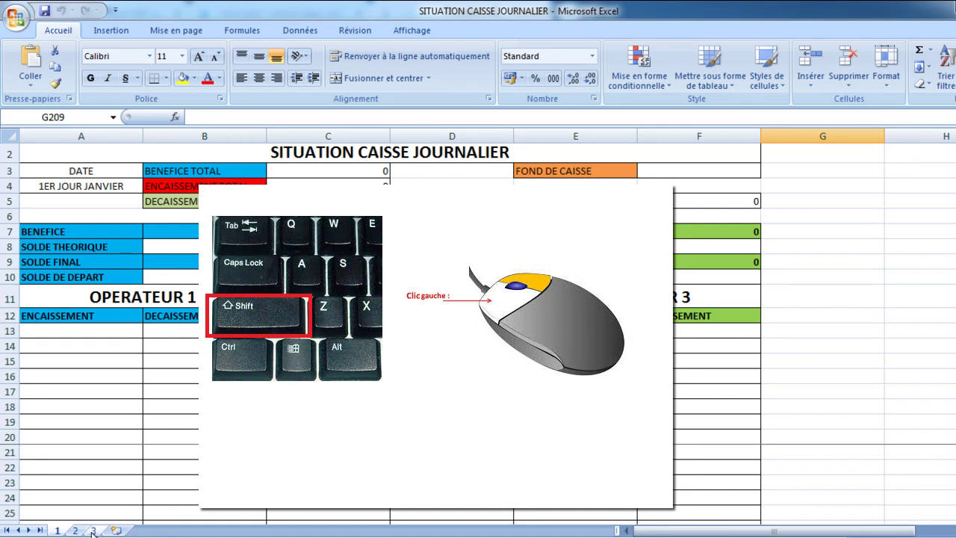
{"action": "left_click", "coordinate": [93, 530], "text": "shift"}
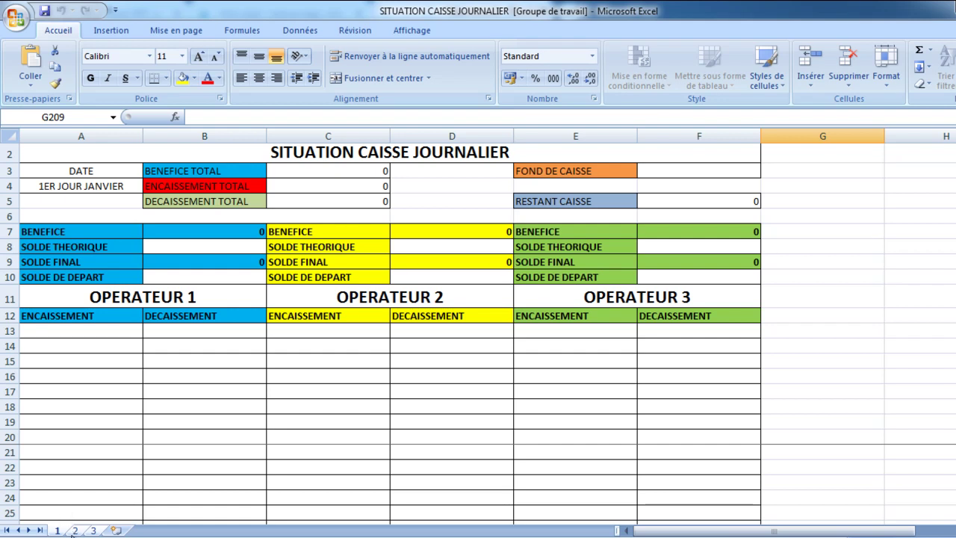
Copy the grouped sheets 1–3 to the end of the workbook (en dernier)
{"action": "right_click", "coordinate": [74, 531]}
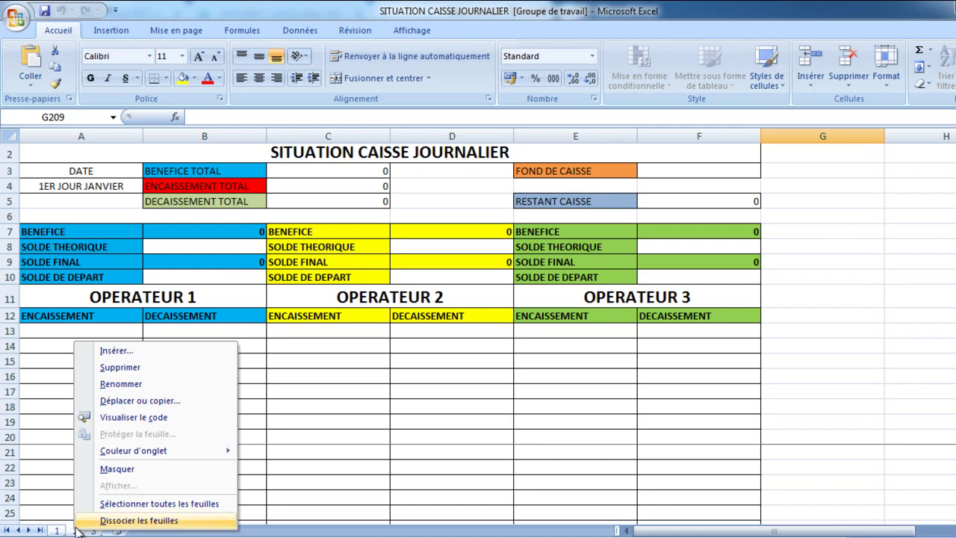
{"action": "left_click", "coordinate": [133, 402]}
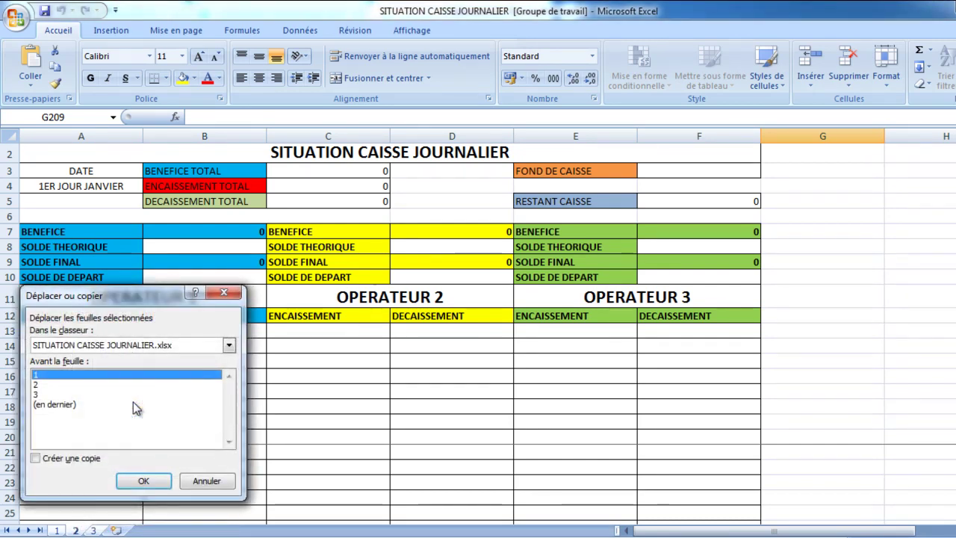
{"action": "left_click", "coordinate": [35, 459]}
{"action": "left_click", "coordinate": [56, 404]}
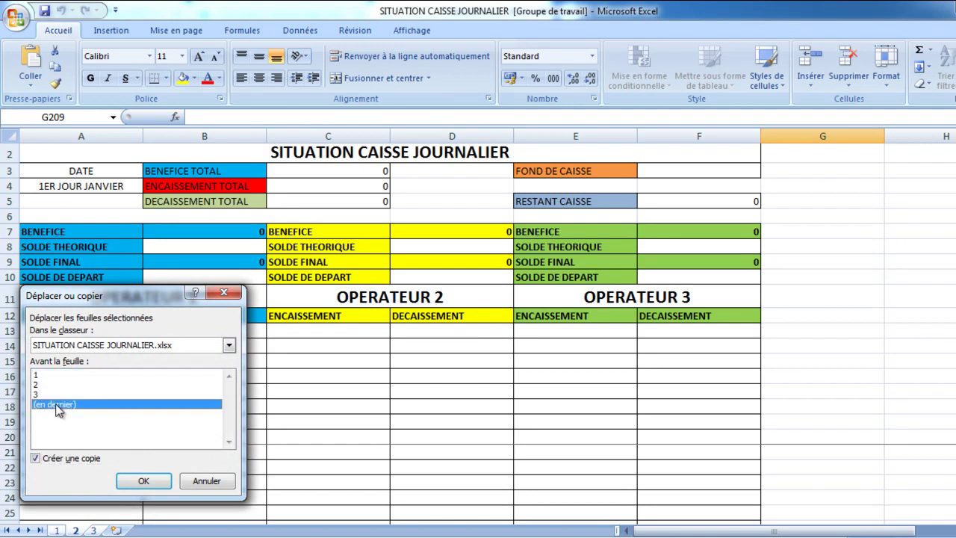
{"action": "left_click", "coordinate": [143, 482]}
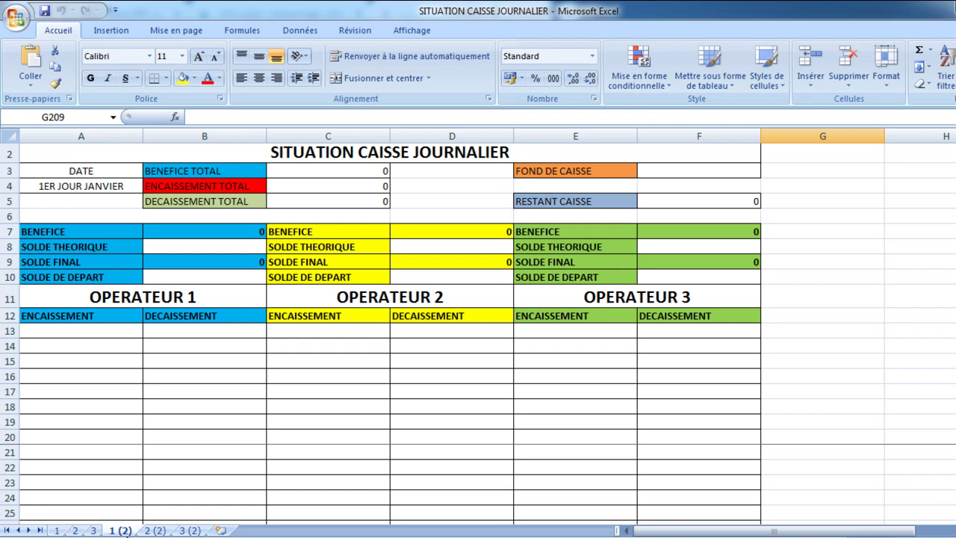
Rename sheets 1 (2), 2 (2) and 3 (2) to 4, 5 and 6, then go to sheet 2
{"action": "double_click", "coordinate": [120, 531]}
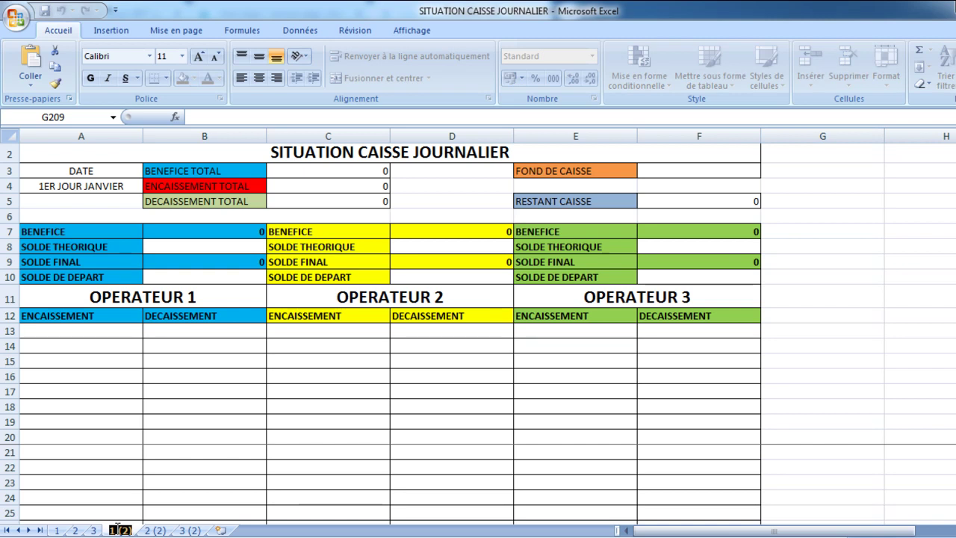
{"action": "key", "text": "BackSpace"}
{"action": "type", "text": "4"}
{"action": "key", "text": "Return"}
{"action": "double_click", "coordinate": [141, 530]}
{"action": "key", "text": "BackSpace"}
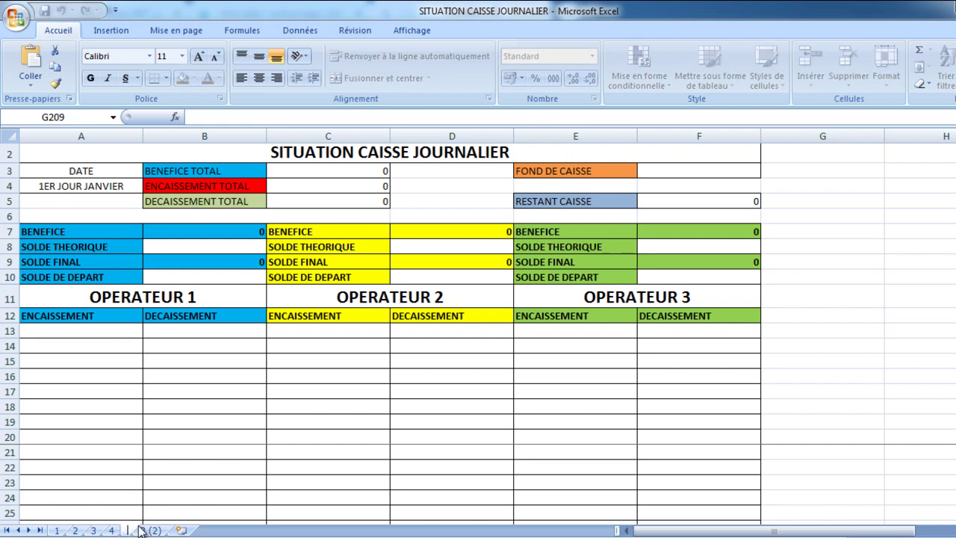
{"action": "type", "text": "5"}
{"action": "key", "text": "Return"}
{"action": "double_click", "coordinate": [156, 530]}
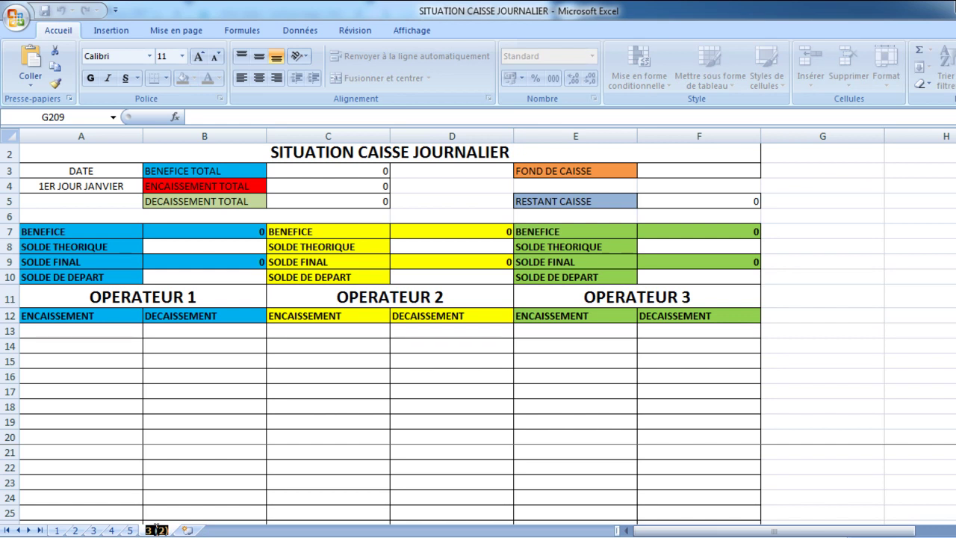
{"action": "key", "text": "BackSpace"}
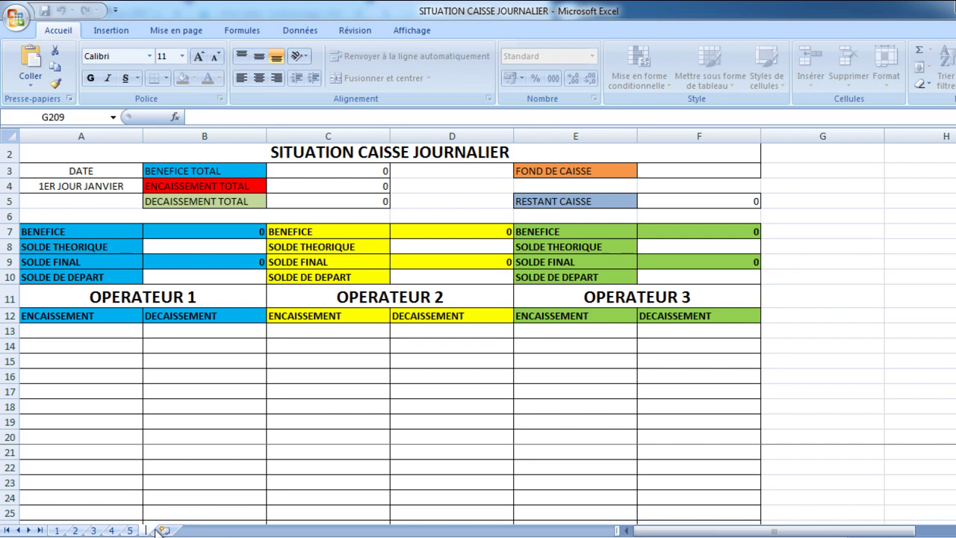
{"action": "type", "text": "6"}
{"action": "key", "text": "Return"}
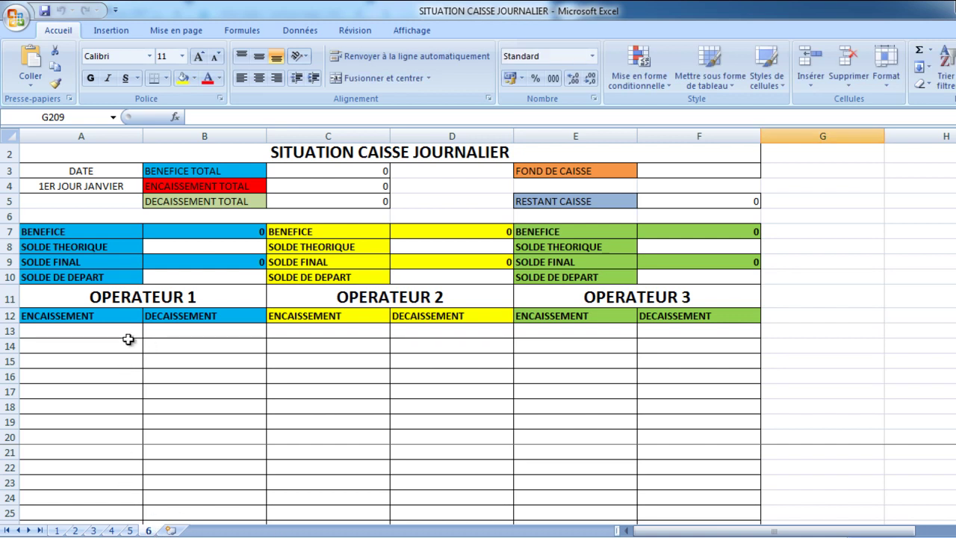
{"action": "left_click", "coordinate": [76, 530]}
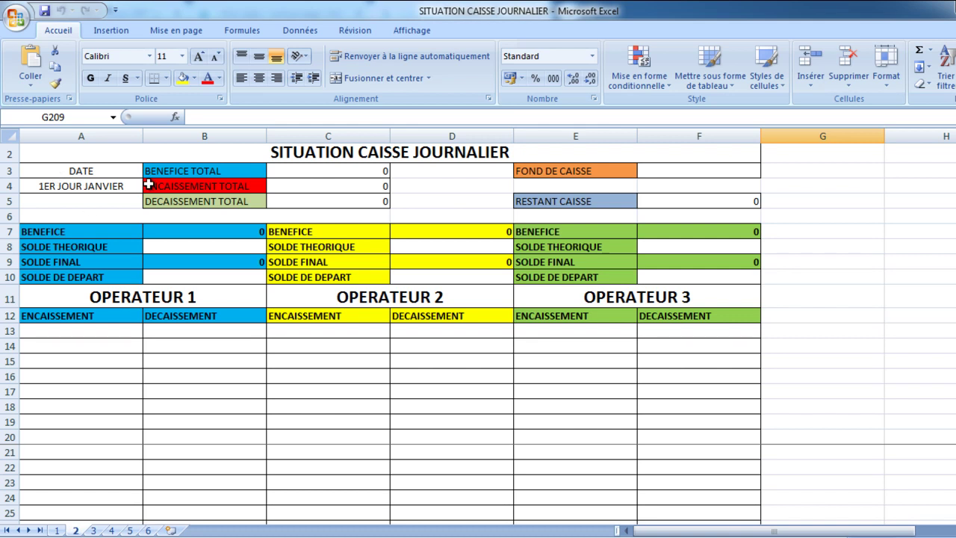
On sheet 2, change A4 from 1ER JOUR JANVIER to 2EME JOUR JANVIER
{"action": "left_click", "coordinate": [76, 188]}
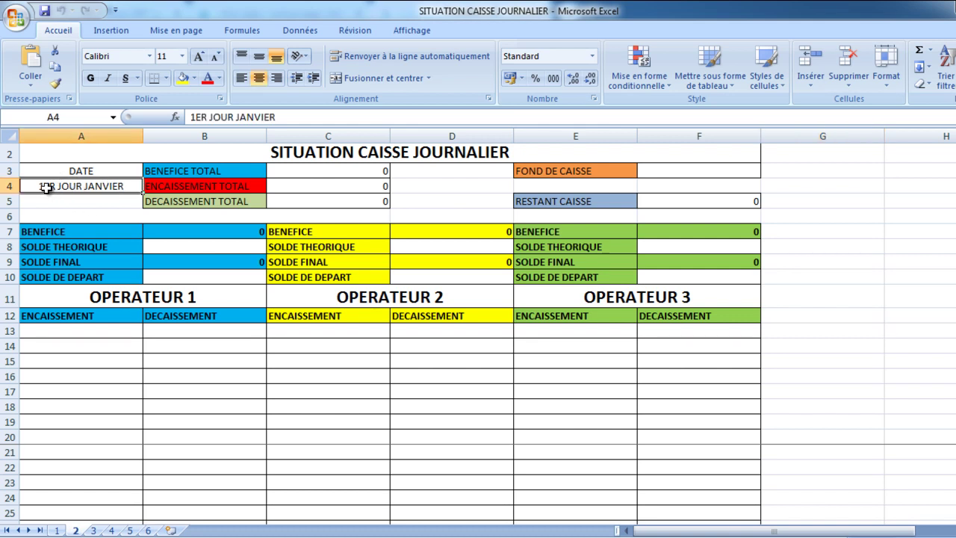
{"action": "left_click", "coordinate": [189, 119]}
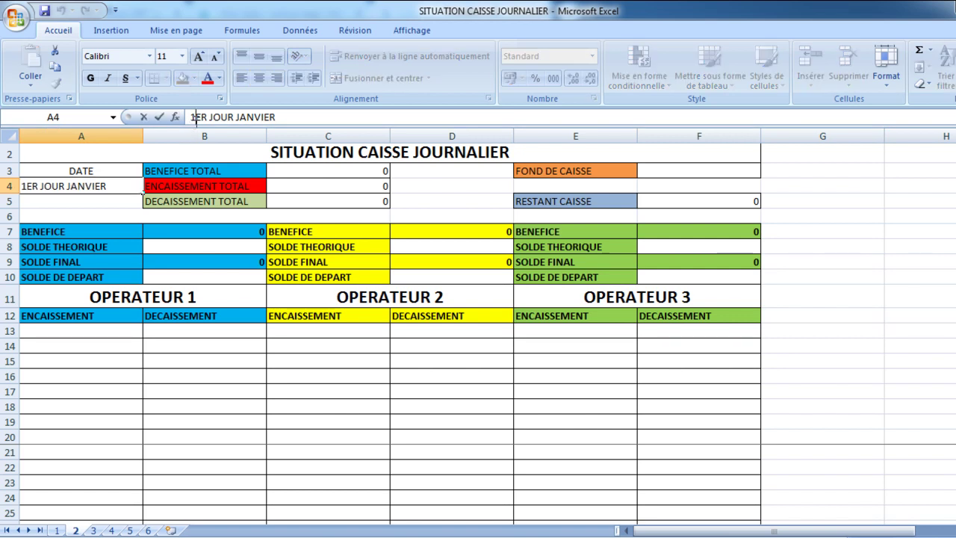
{"action": "key", "text": "Delete"}
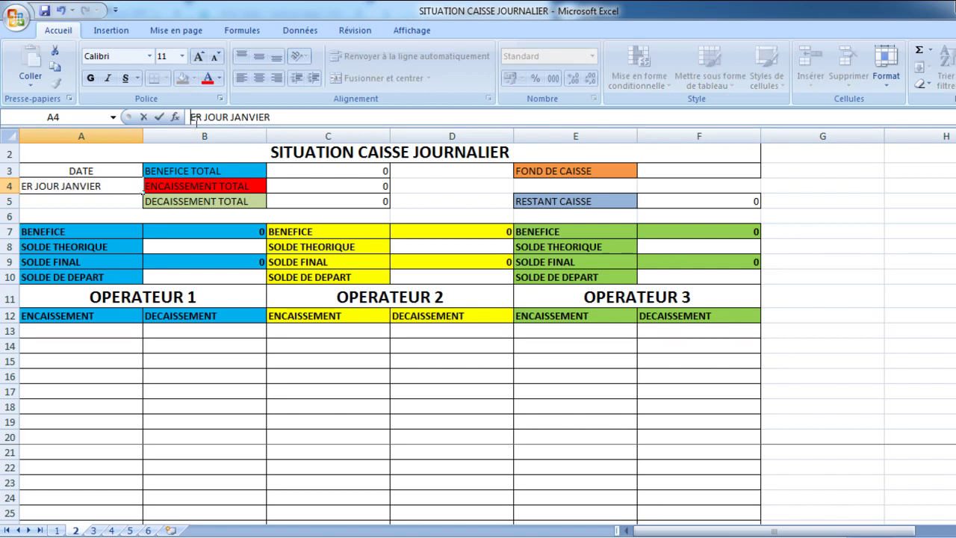
{"action": "type", "text": "2"}
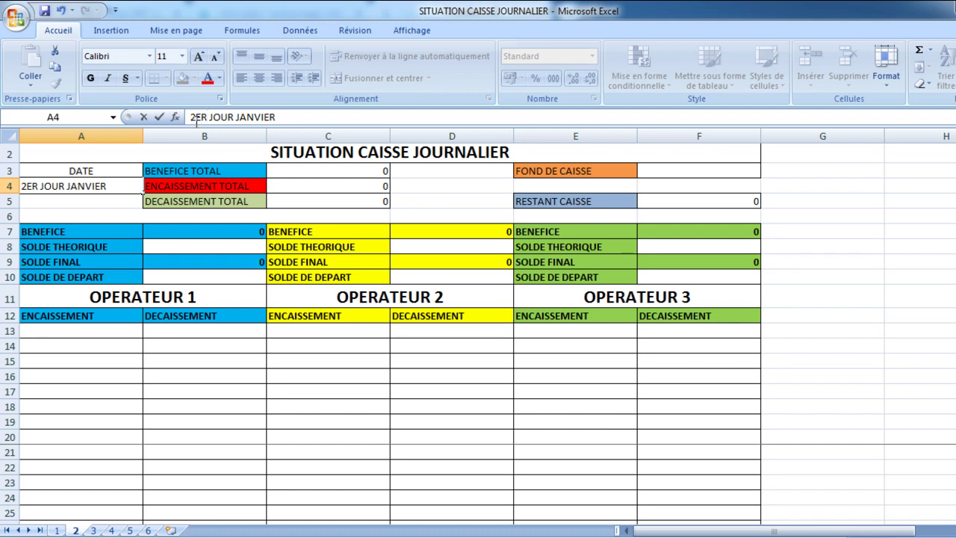
{"action": "key", "text": "Delete"}
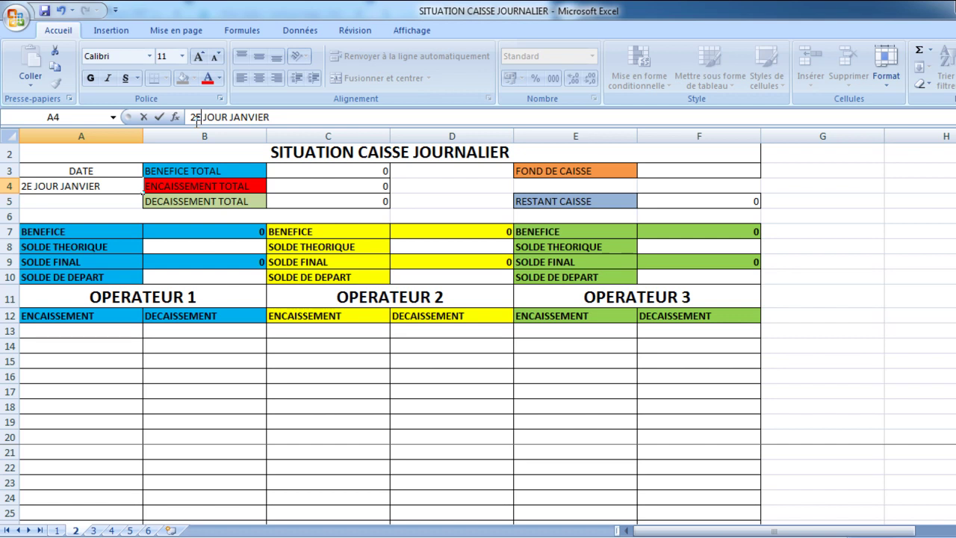
{"action": "type", "text": "ME"}
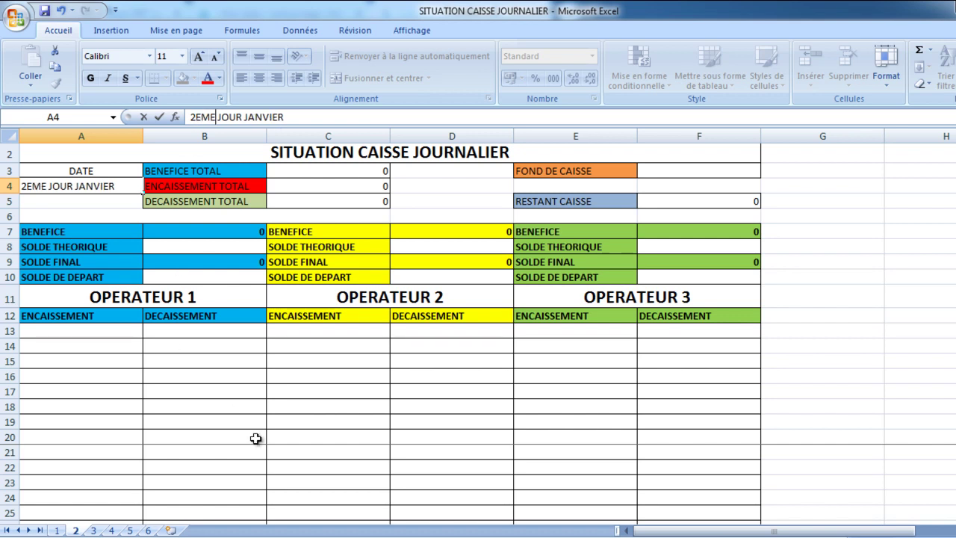
{"action": "left_click", "coordinate": [242, 436]}
On sheet 3, replace 1ER with 3EME in the A4 date label
{"action": "left_click", "coordinate": [94, 530]}
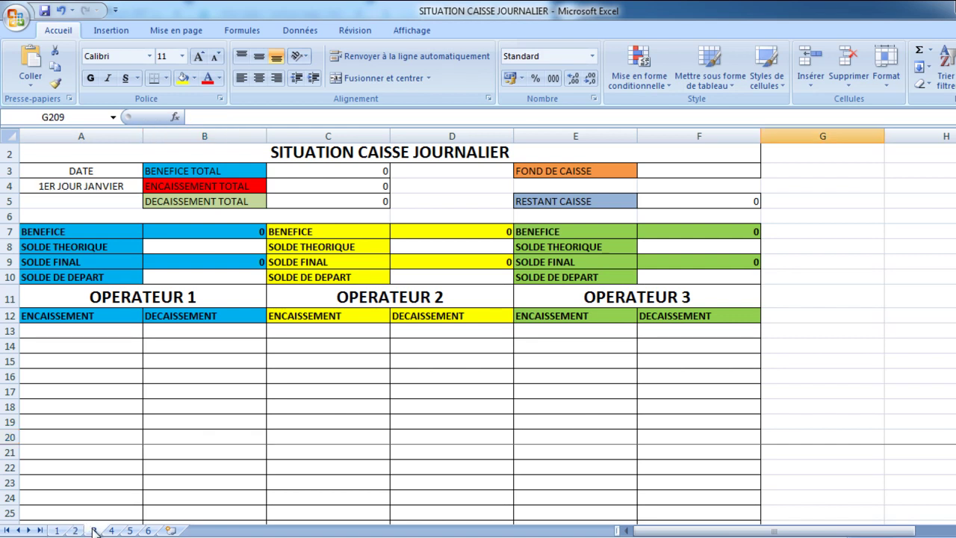
{"action": "left_click", "coordinate": [41, 187]}
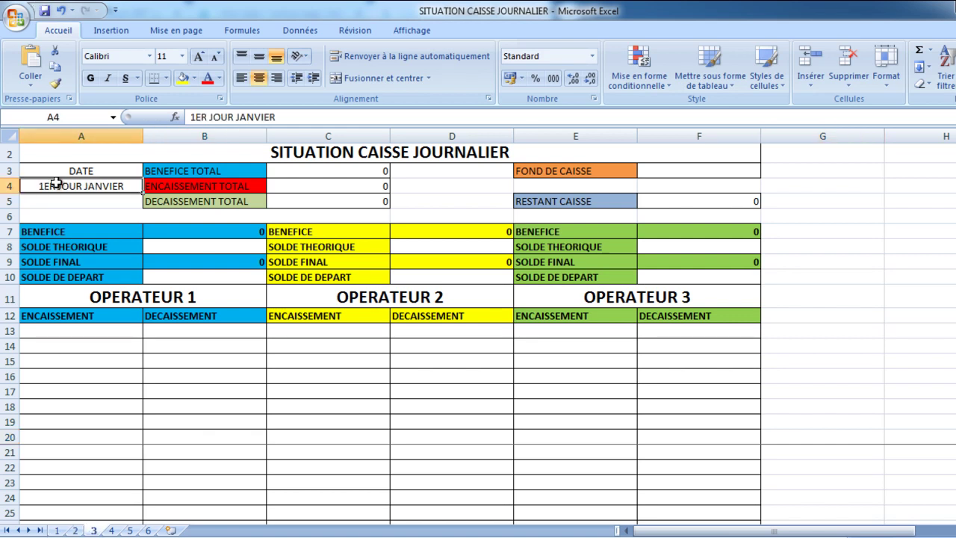
{"action": "double_click", "coordinate": [197, 117]}
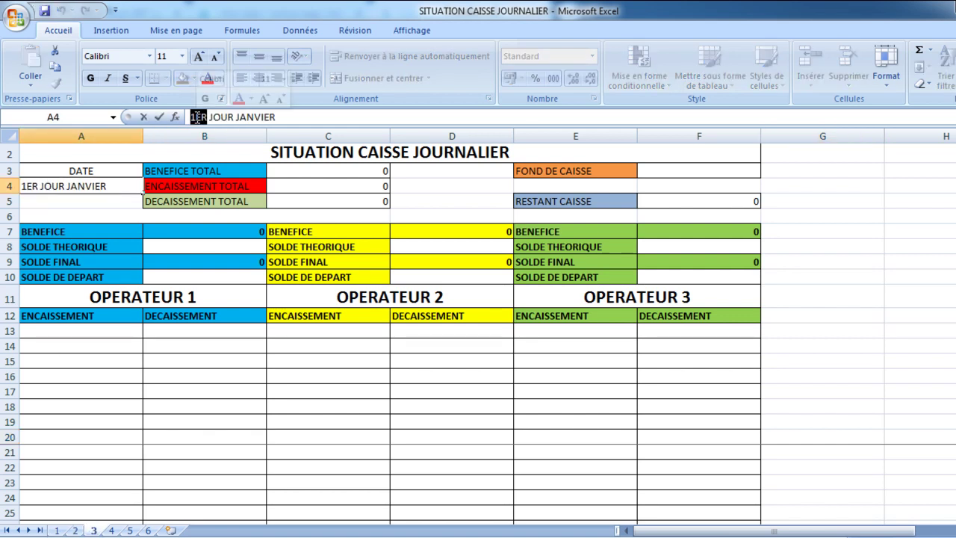
{"action": "key", "text": "BackSpace"}
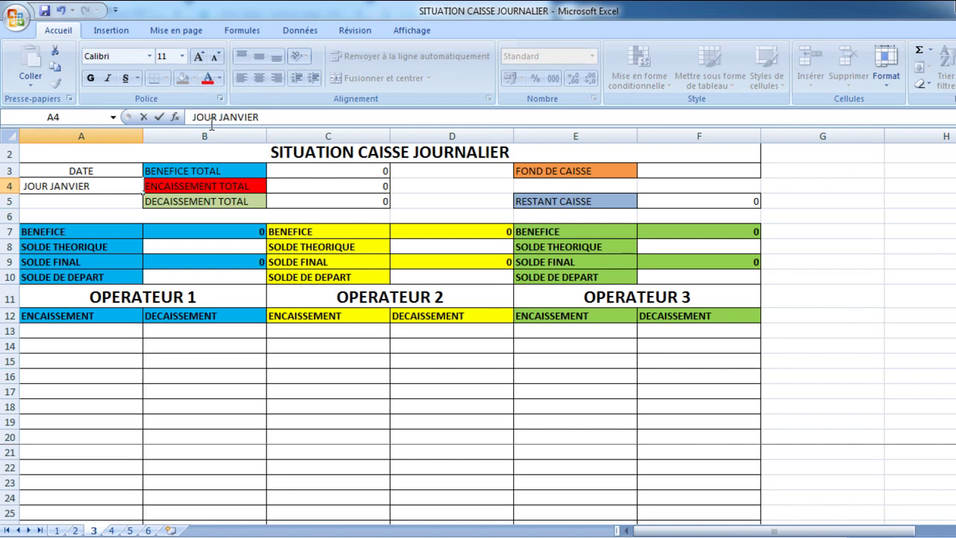
{"action": "type", "text": "3 "}
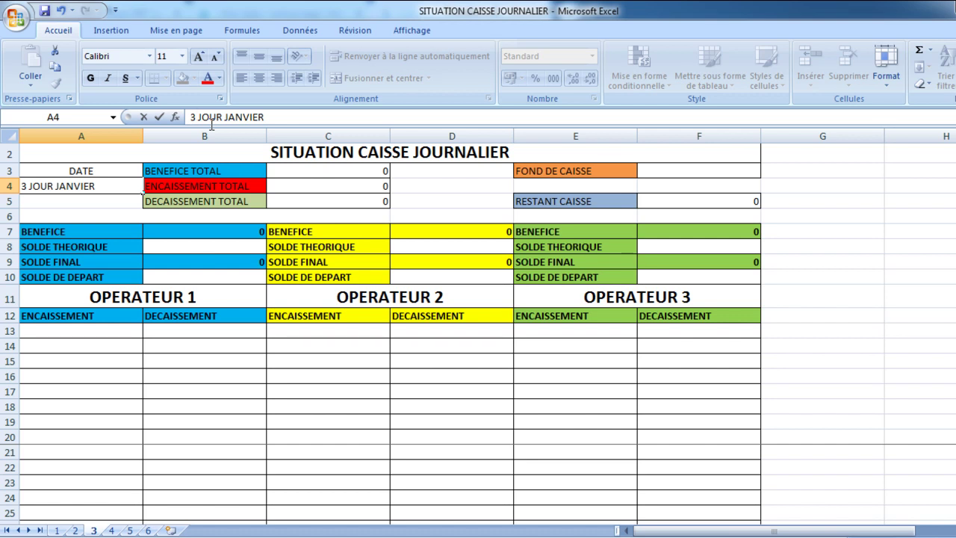
{"action": "type", "text": "EME"}
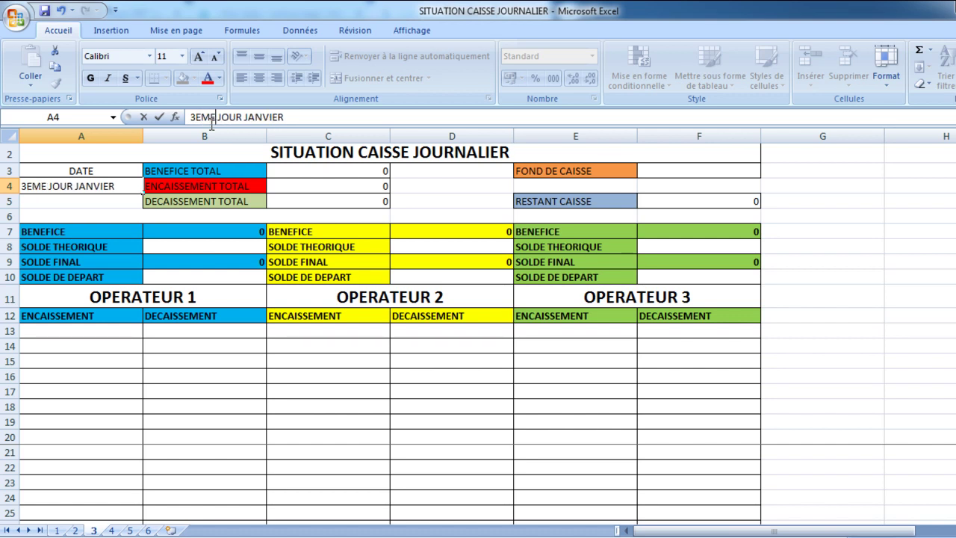